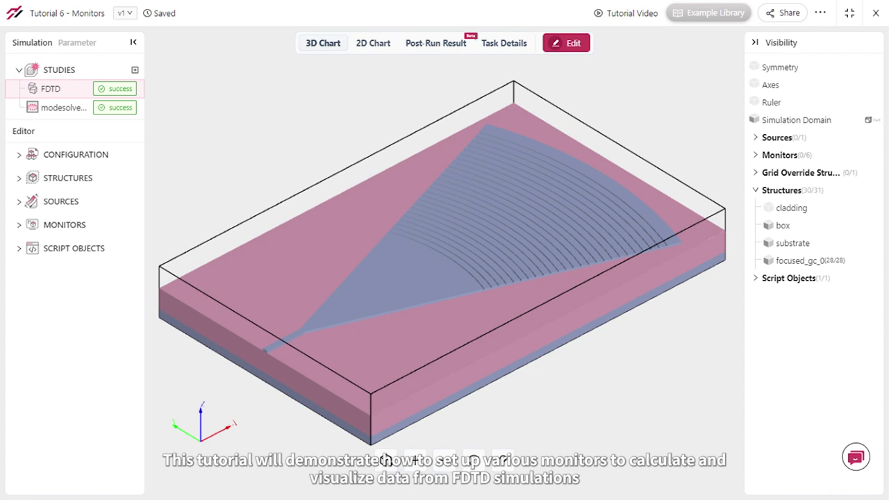
# Step: Orbit and zoom the grating coupler model to a tilted diagonal view
pyautogui.moveTo(341, 360)
pyautogui.mouseDown()
pyautogui.moveTo(423, 350)
pyautogui.moveTo(391, 339)
pyautogui.moveTo(363, 345)
pyautogui.moveTo(348, 361)
pyautogui.mouseUp()
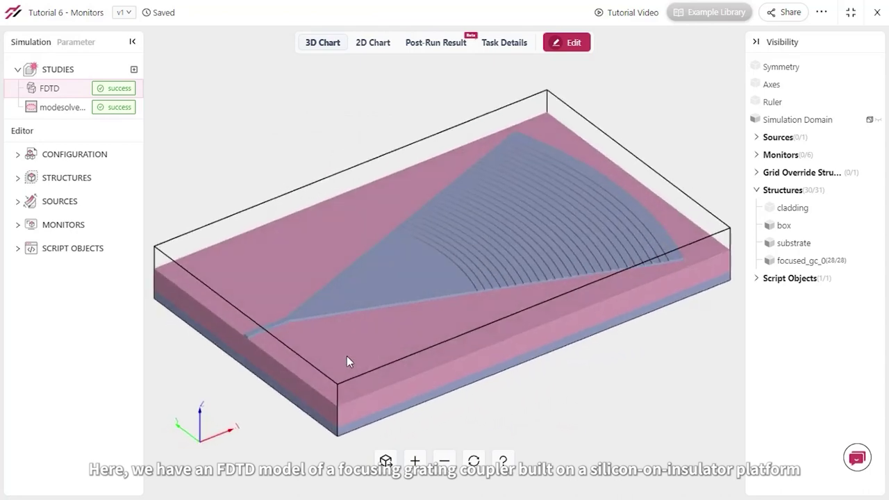
pyautogui.scroll(5, 561, 287)
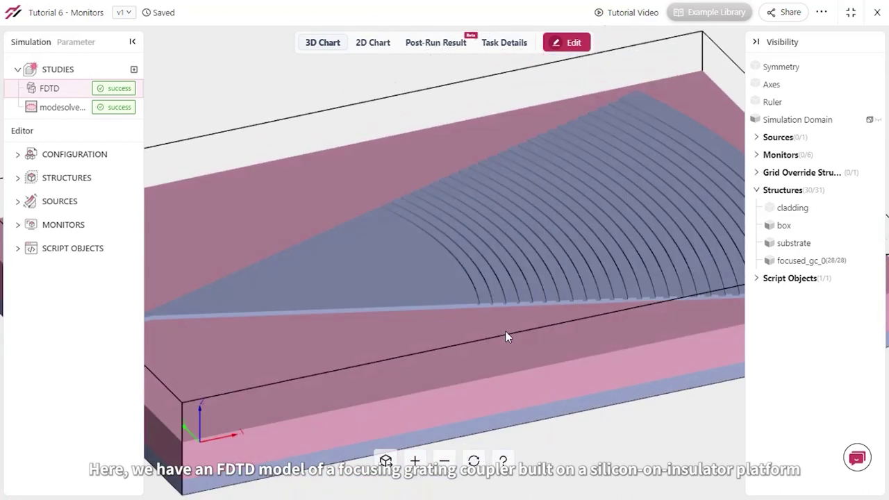
pyautogui.moveTo(506, 337); pyautogui.dragTo(566, 326)
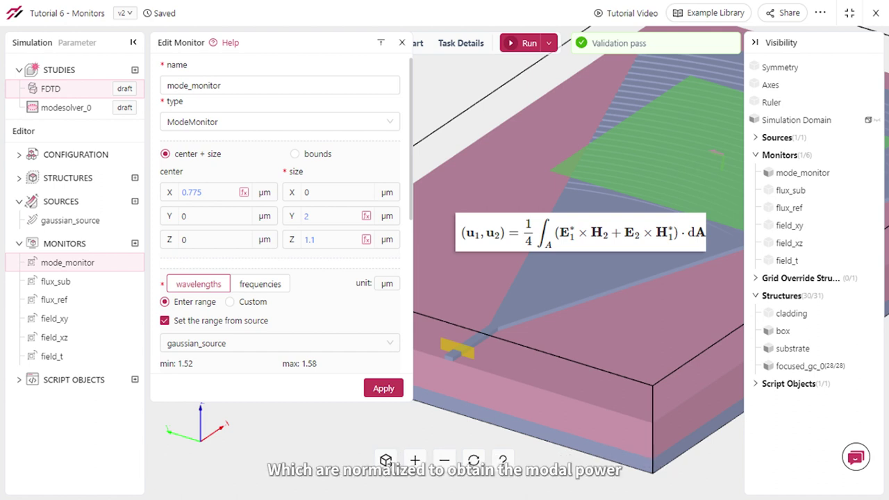
# Step: Review mode_monitor's settings: 1.52–1.58 µm range from gaussian_source, 61 uniform points
pyautogui.scroll(-3, 280, 215)
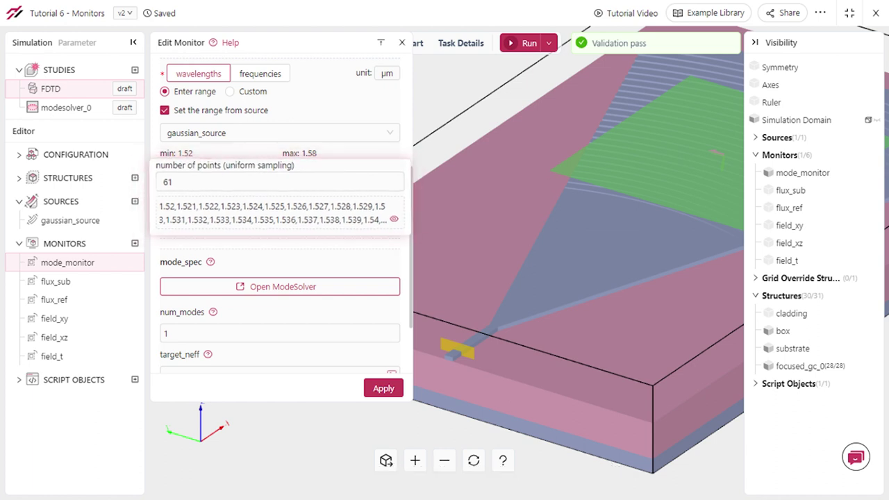
pyautogui.scroll(-2, 278, 243)
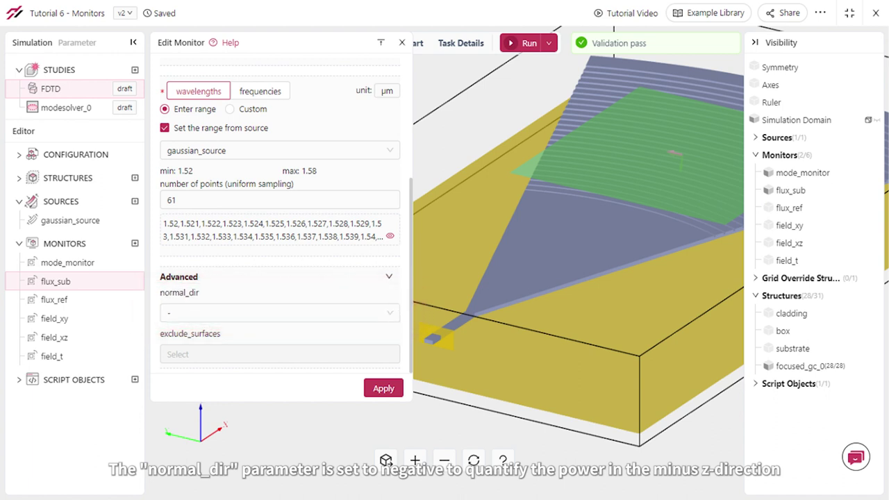
# Step: Review the flux_ref monitor, then bring up field_xy's settings (z = 0.04 µm, Ex–Hz)
pyautogui.click(55, 300)
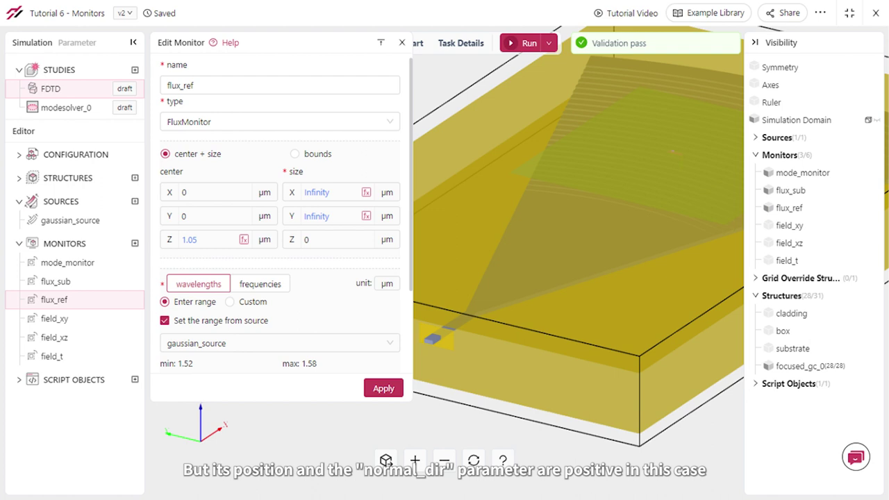
pyautogui.click(54, 318)
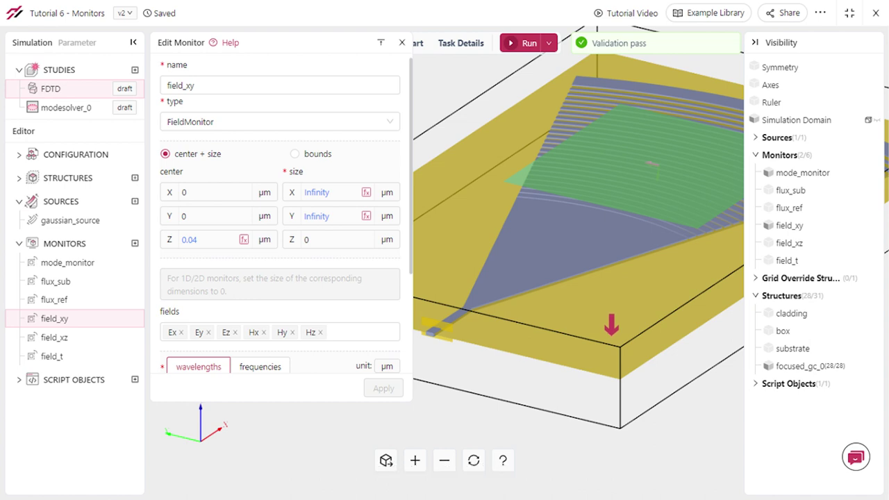
pyautogui.scroll(-3, 281, 222)
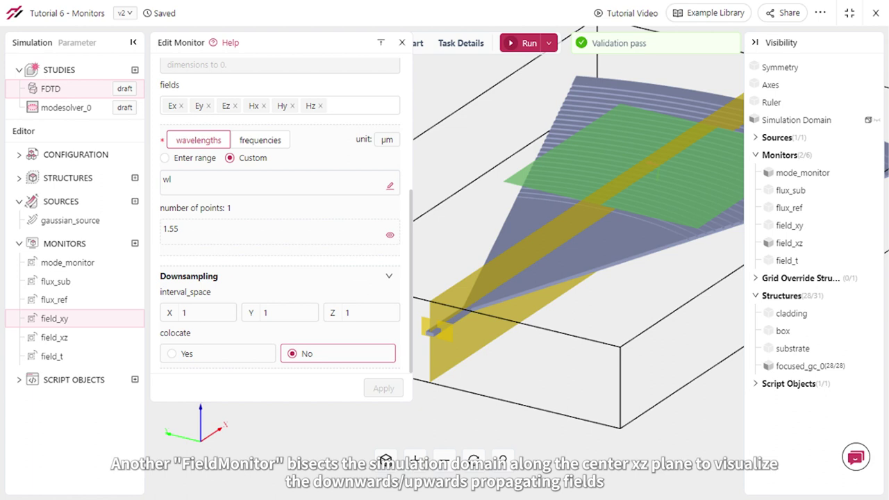
# Step: Show field_t's settings: point monitor at x = 2 µm recording Ey from time 0
pyautogui.click(52, 356)
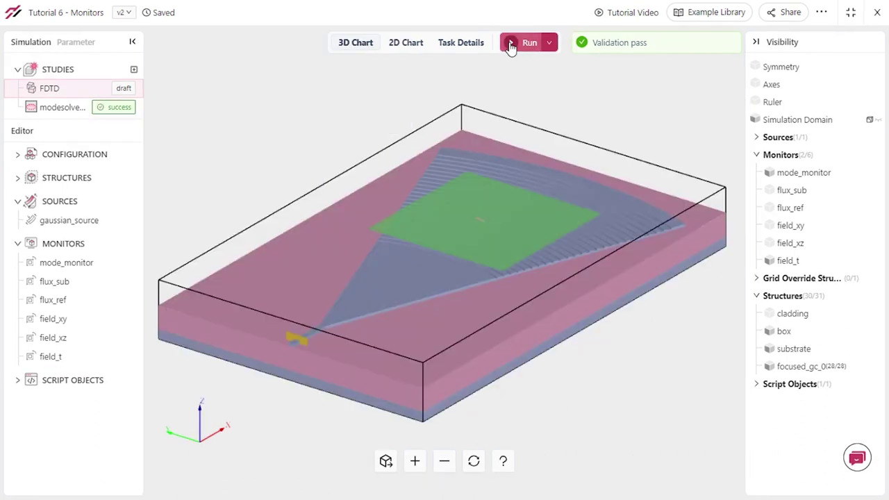
# Step: Run the FDTD simulation and view its post-run mode_monitor amplitude results
pyautogui.click(508, 46)
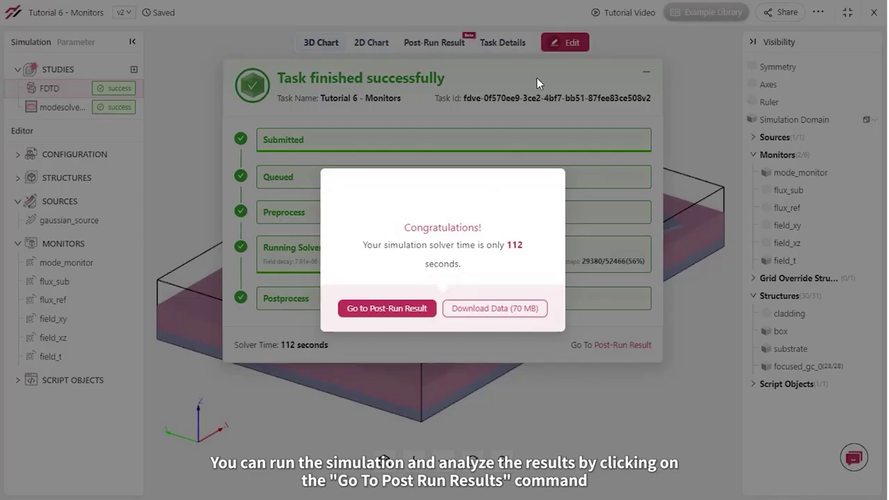
pyautogui.click(395, 310)
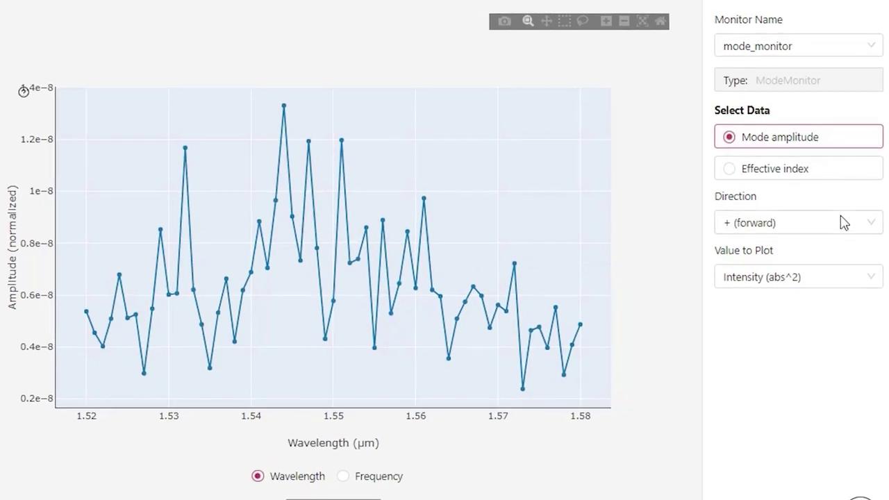
# Step: Switch mode_monitor to the backward (-) direction and view the amplitude in decibels
pyautogui.click(842, 219)
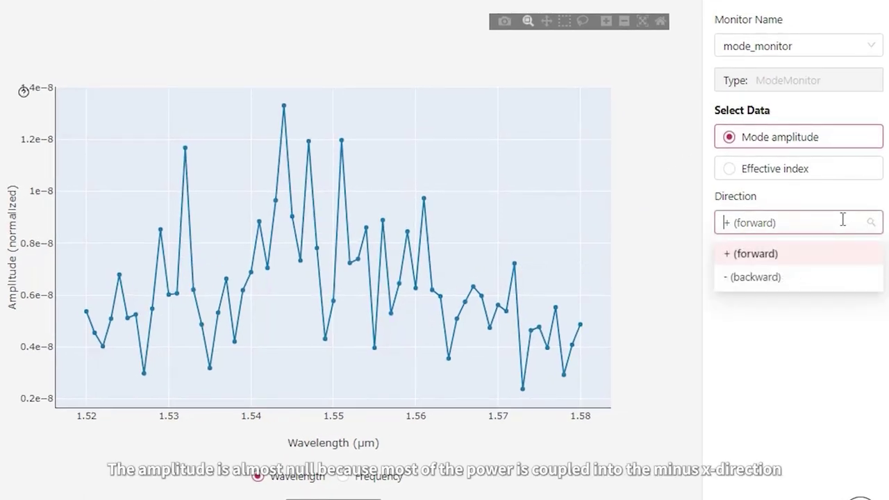
pyautogui.click(779, 279)
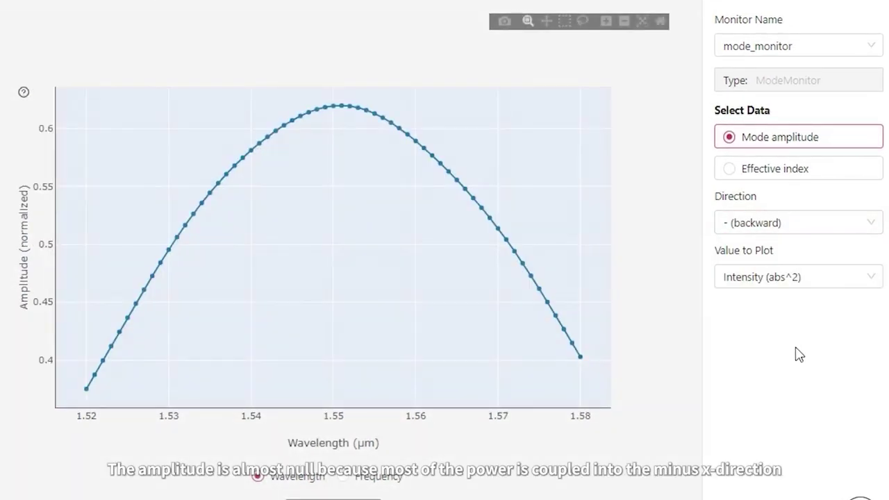
pyautogui.click(836, 278)
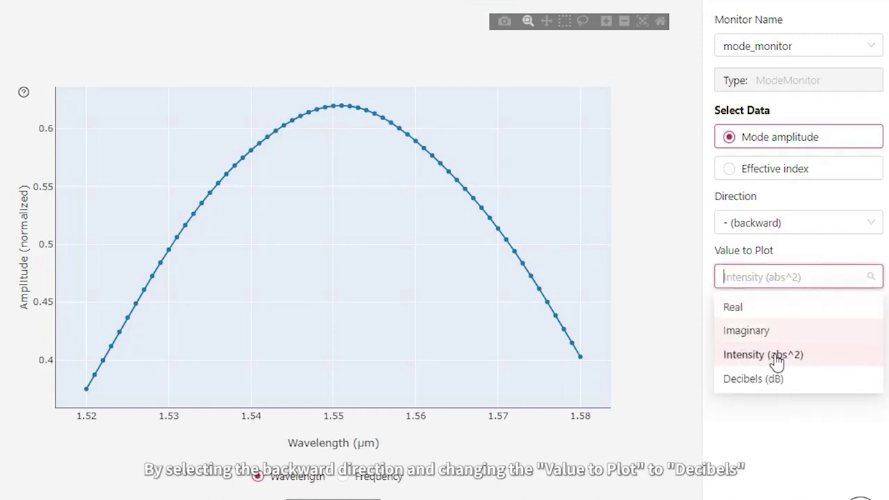
pyautogui.click(755, 379)
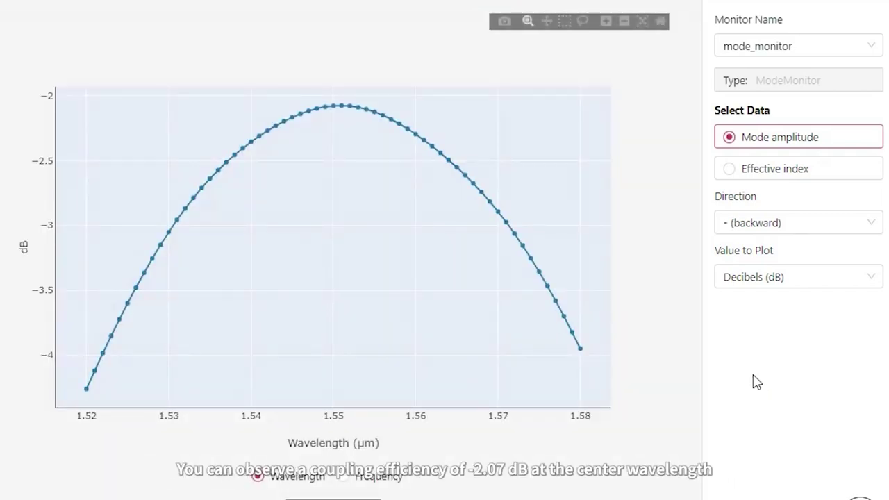
# Step: Plot the effective index, then return to the backward mode amplitude peaking near 0.62
pyautogui.moveTo(333, 95)
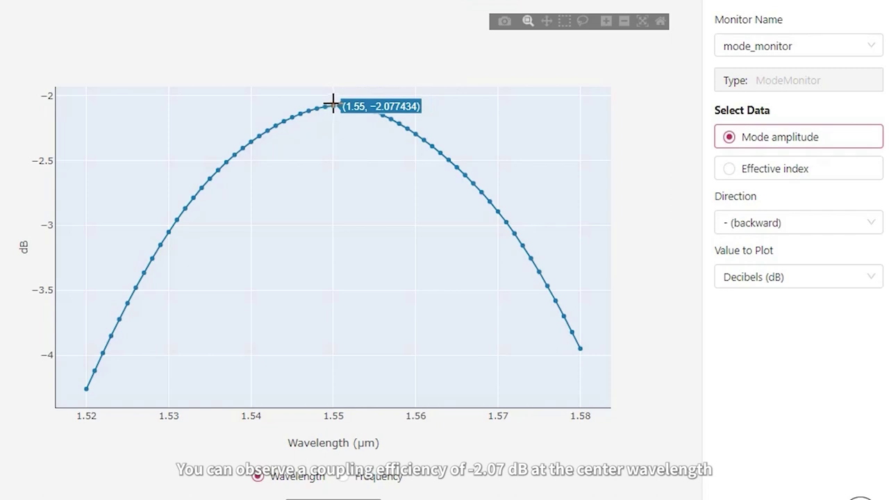
pyautogui.click(731, 172)
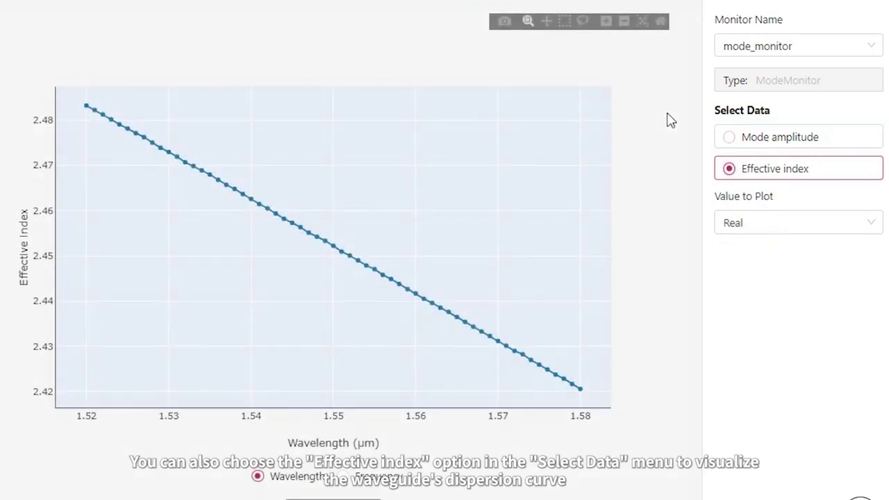
pyautogui.moveTo(337, 238)
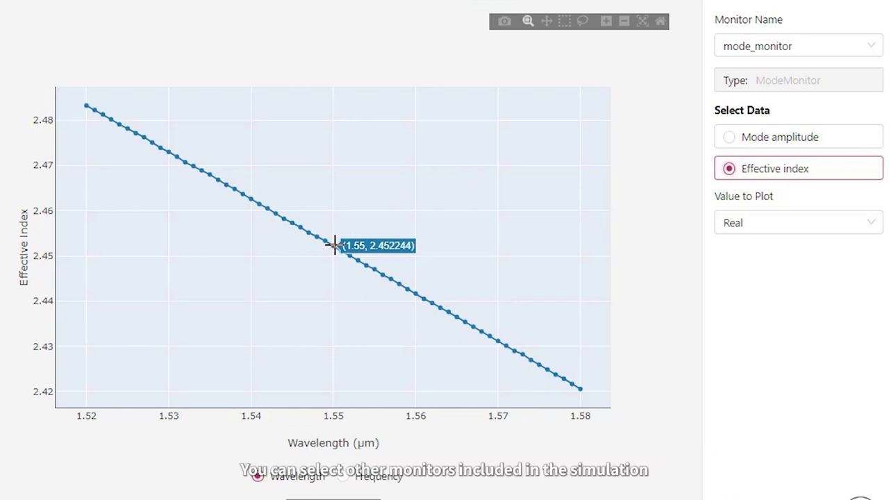
pyautogui.click(730, 146)
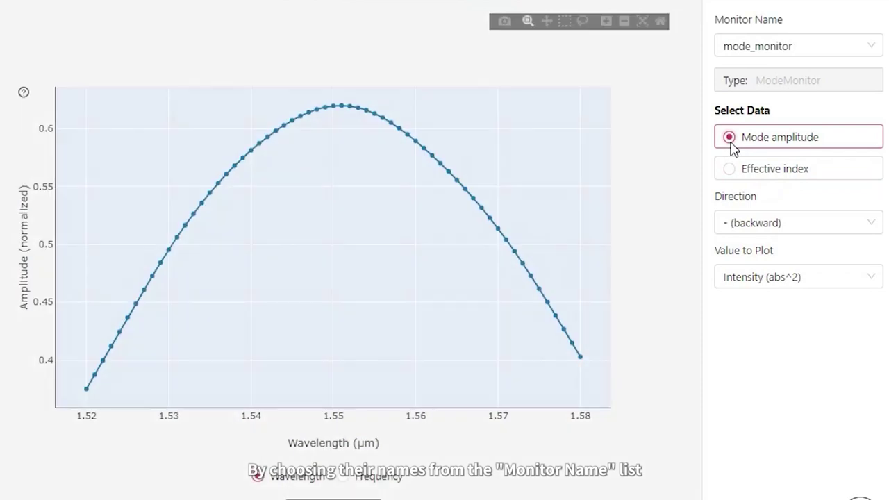
pyautogui.click(864, 48)
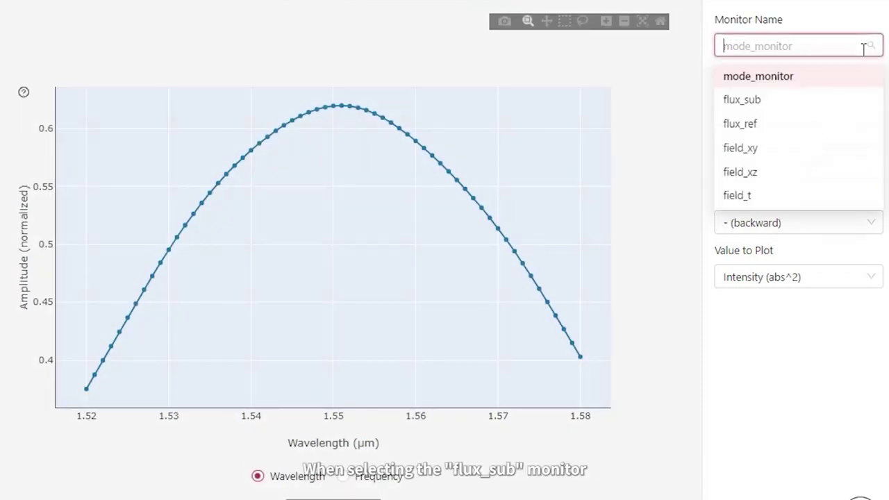
# Step: Check flux_sub's flux at 1.55 µm, then plot flux_ref's reflected flux, about 0.10 there
pyautogui.click(770, 111)
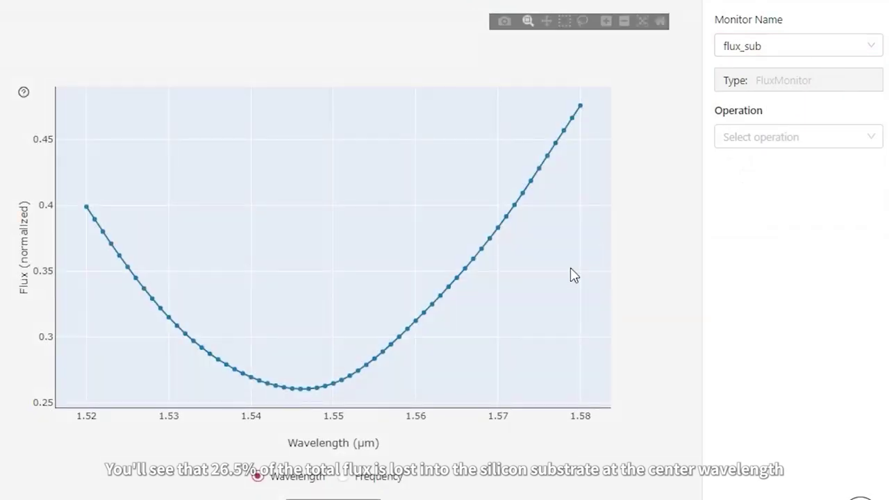
pyautogui.moveTo(332, 384)
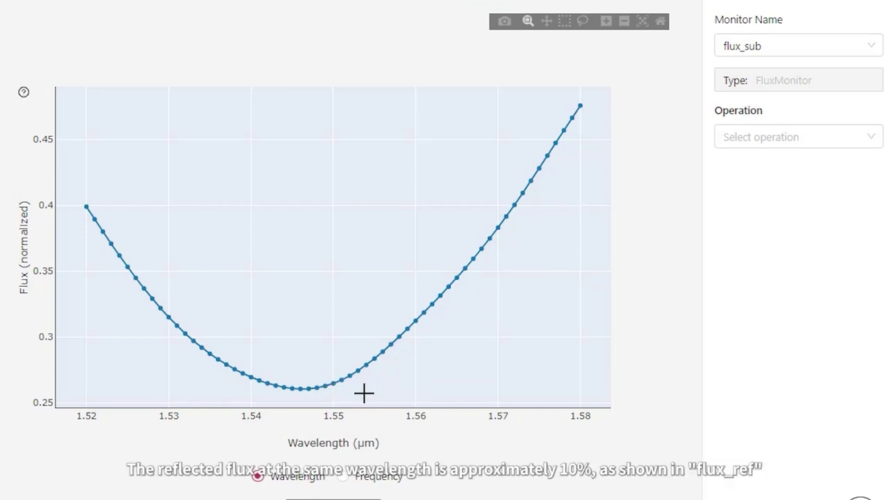
pyautogui.click(851, 44)
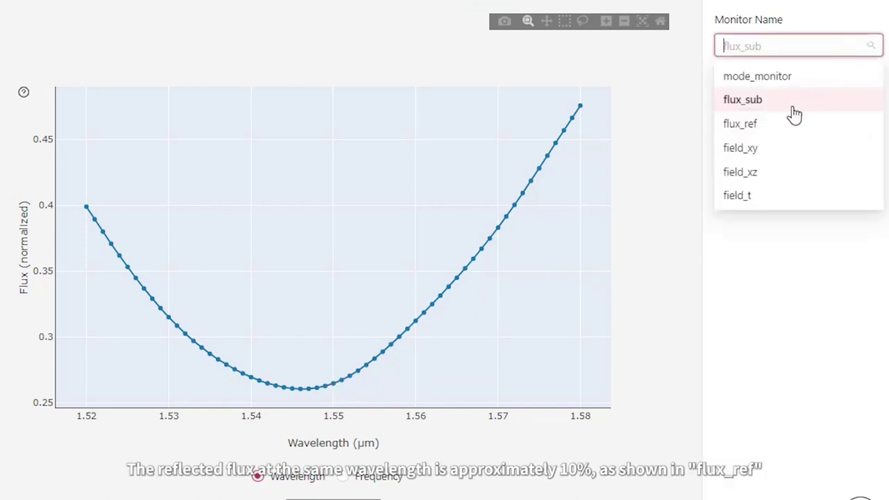
pyautogui.click(753, 130)
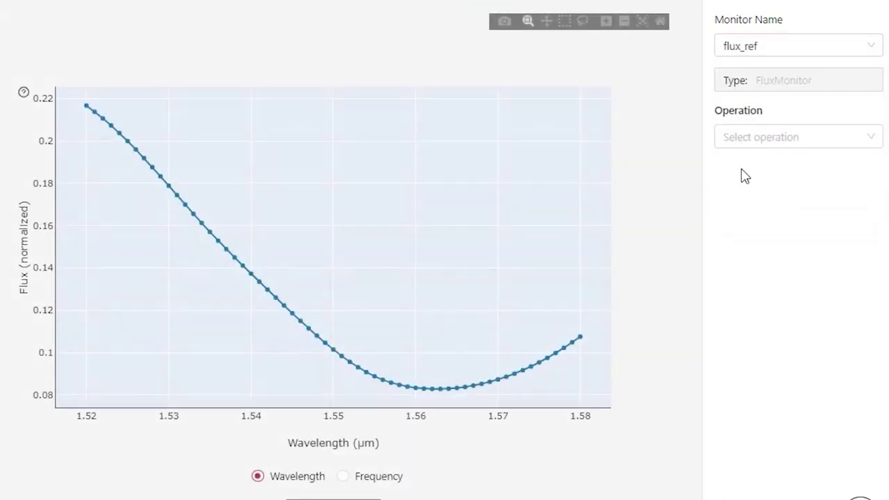
pyautogui.moveTo(336, 341)
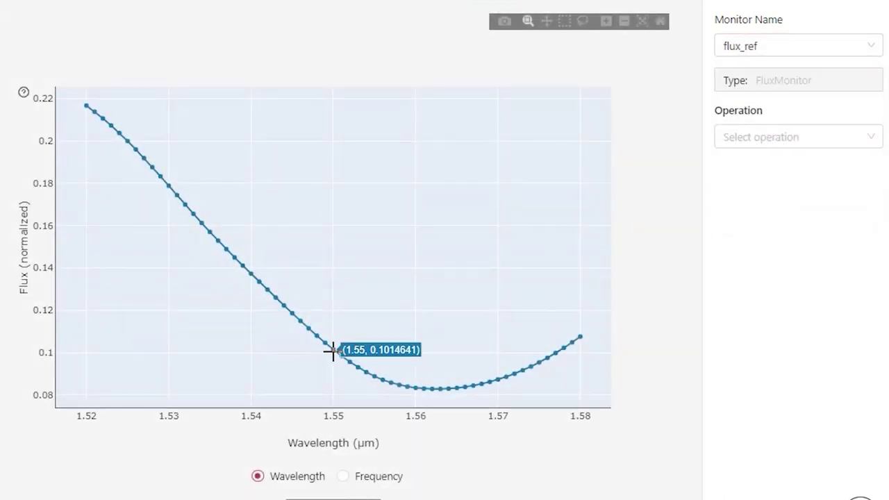
# Step: Plot the Ey field component for the field_xy monitor
pyautogui.click(817, 53)
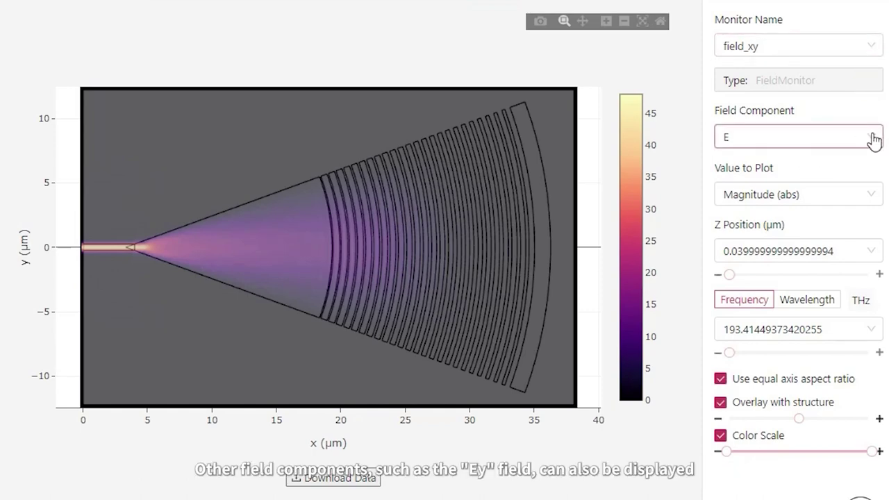
pyautogui.click(874, 138)
pyautogui.click(742, 216)
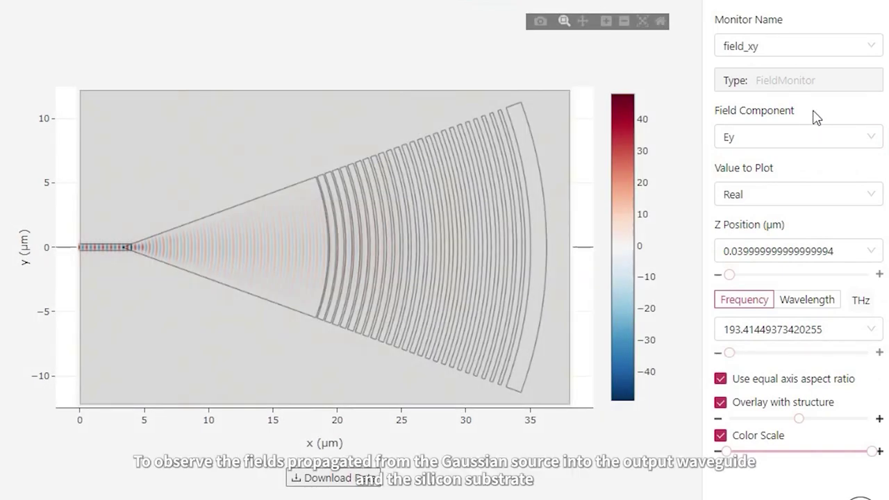
# Step: Show field_xz's Ey with unequal aspect, faded overlay and colour range about -35 to 30
pyautogui.click(871, 44)
pyautogui.click(805, 171)
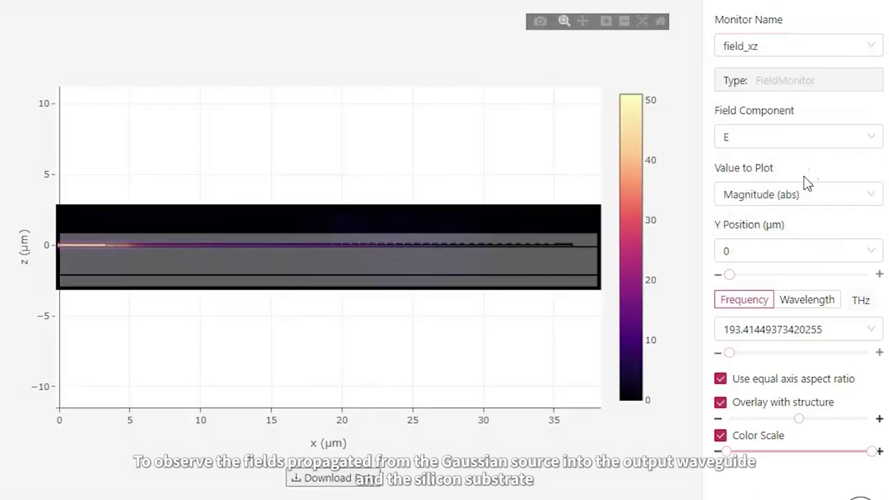
pyautogui.click(720, 379)
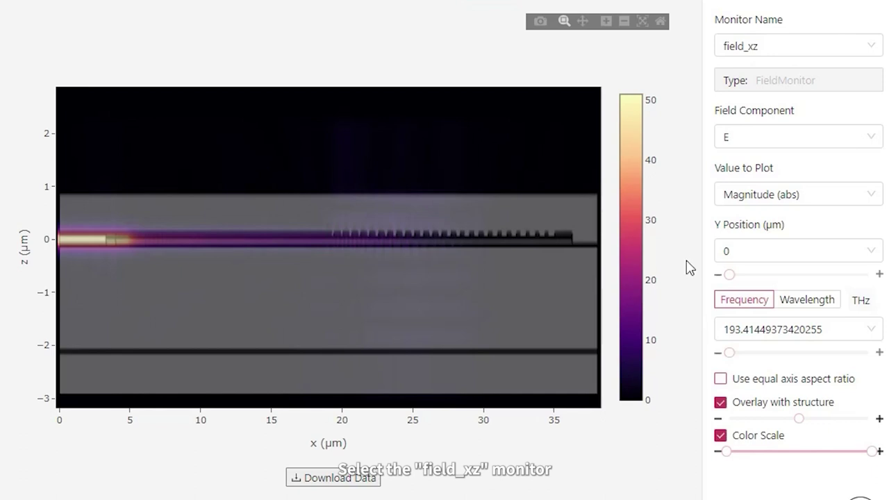
pyautogui.click(869, 141)
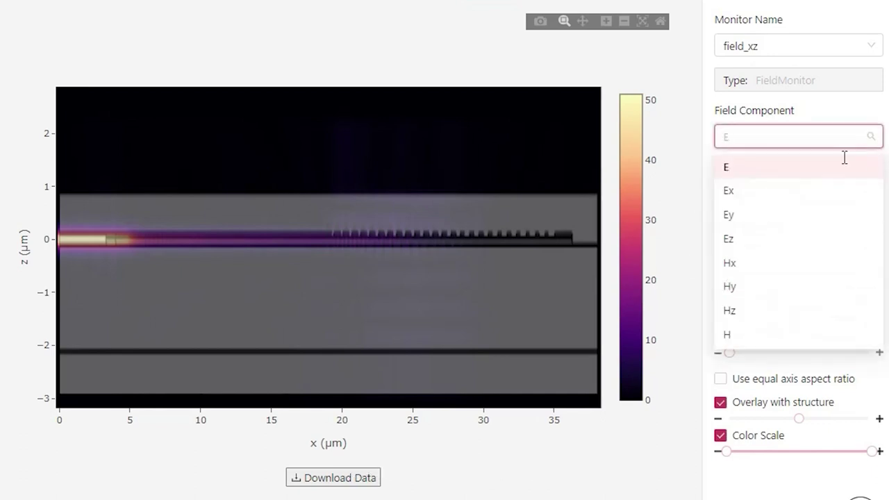
pyautogui.click(754, 215)
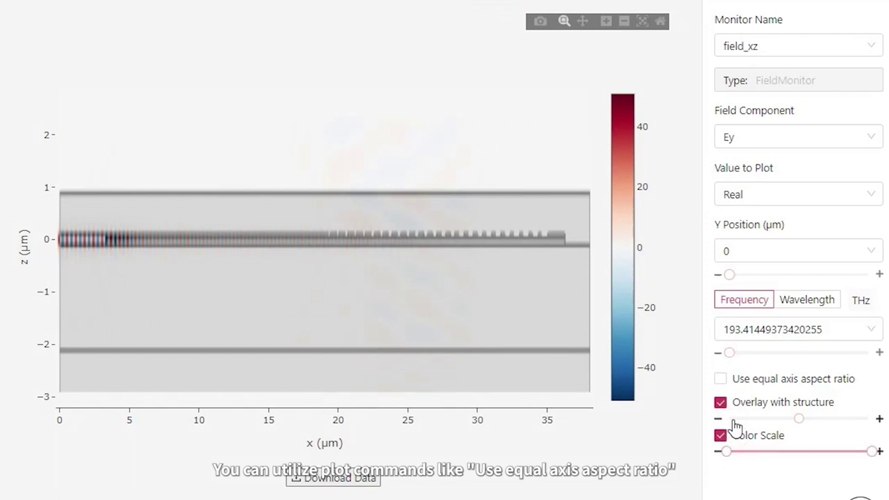
pyautogui.moveTo(799, 419); pyautogui.dragTo(742, 422)
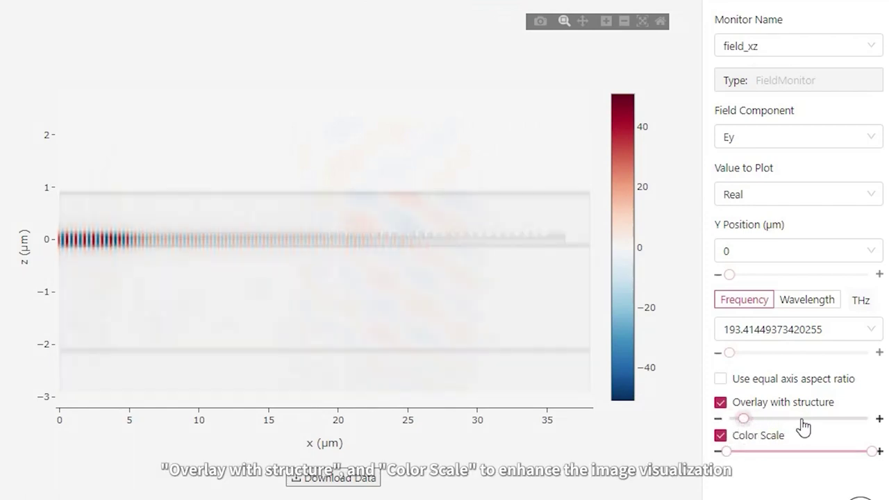
pyautogui.moveTo(870, 452); pyautogui.dragTo(844, 459)
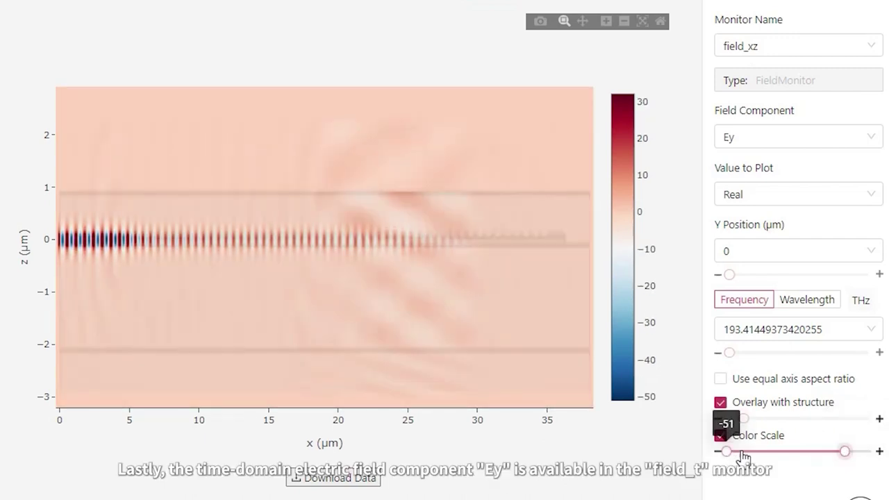
pyautogui.moveTo(727, 451); pyautogui.dragTo(759, 458)
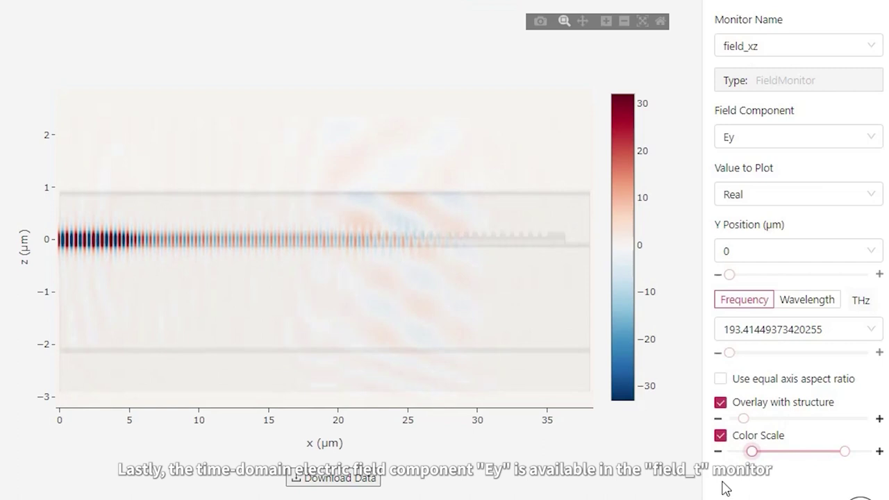
pyautogui.click(868, 46)
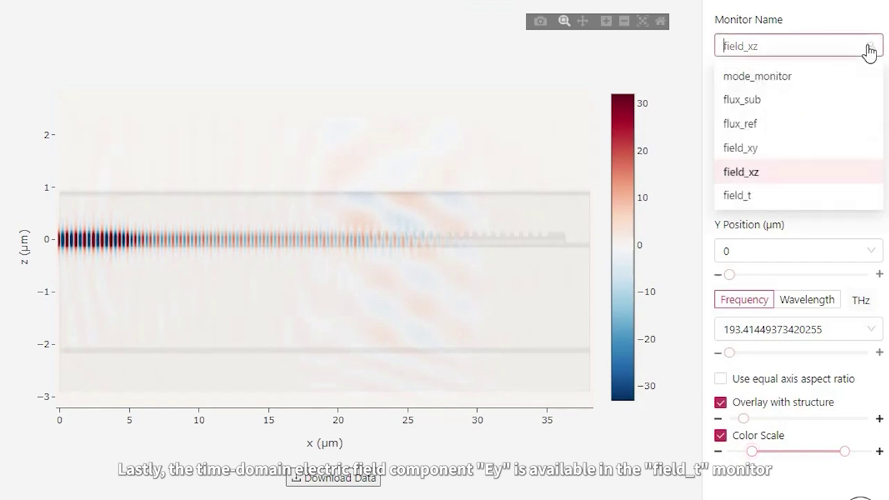
pyautogui.click(738, 196)
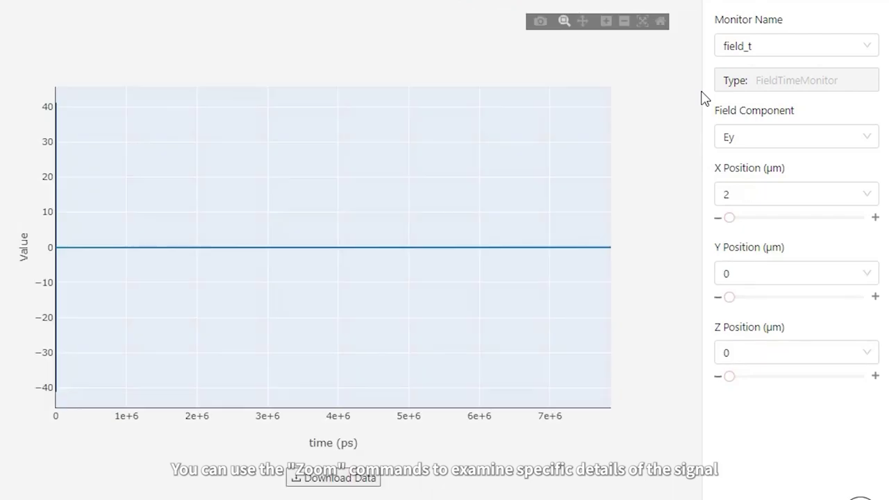
# Step: Zoom the field_t time plot onto the Ey pulse near 600 ps, then return to the 3D chart
pyautogui.moveTo(71, 91); pyautogui.dragTo(9, 409)
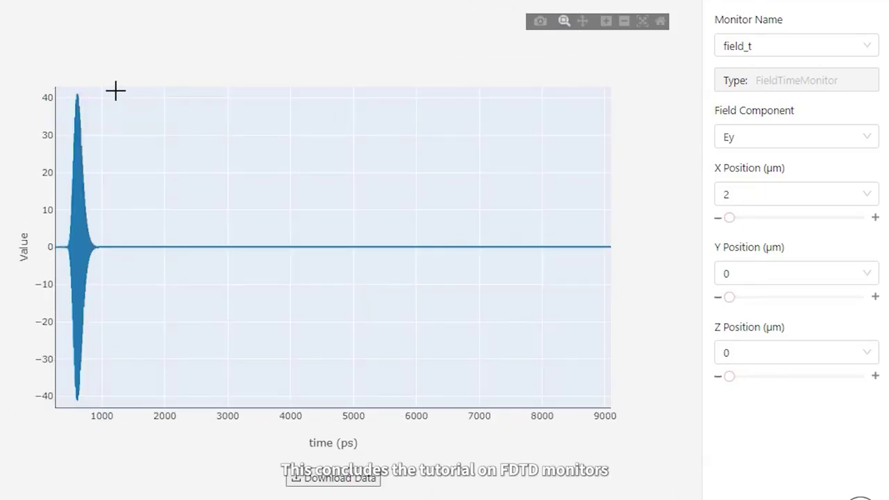
pyautogui.moveTo(116, 89); pyautogui.dragTo(23, 402)
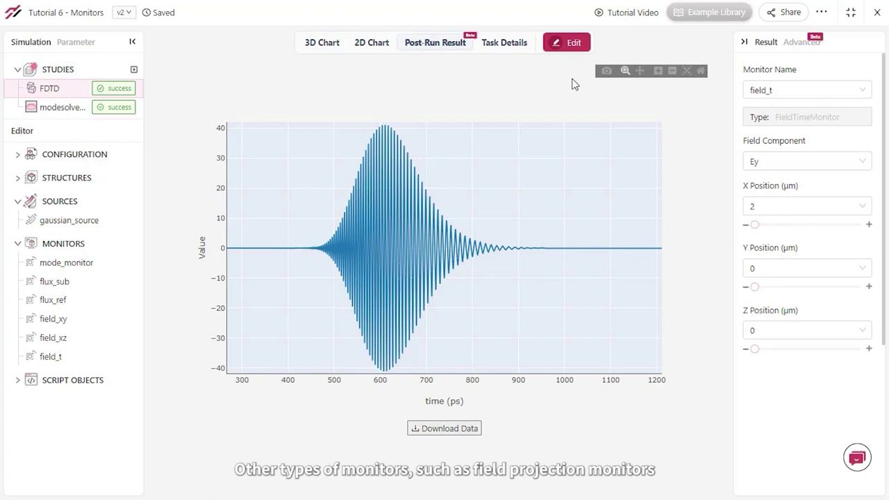
pyautogui.click(322, 43)
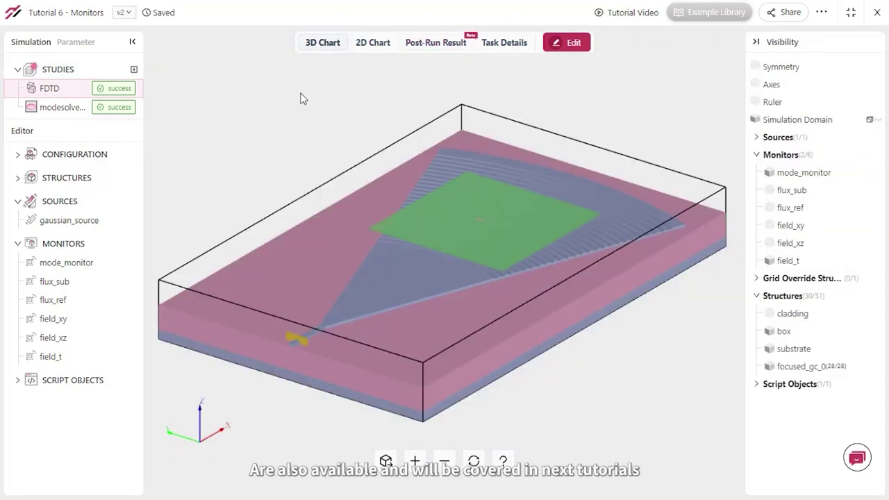